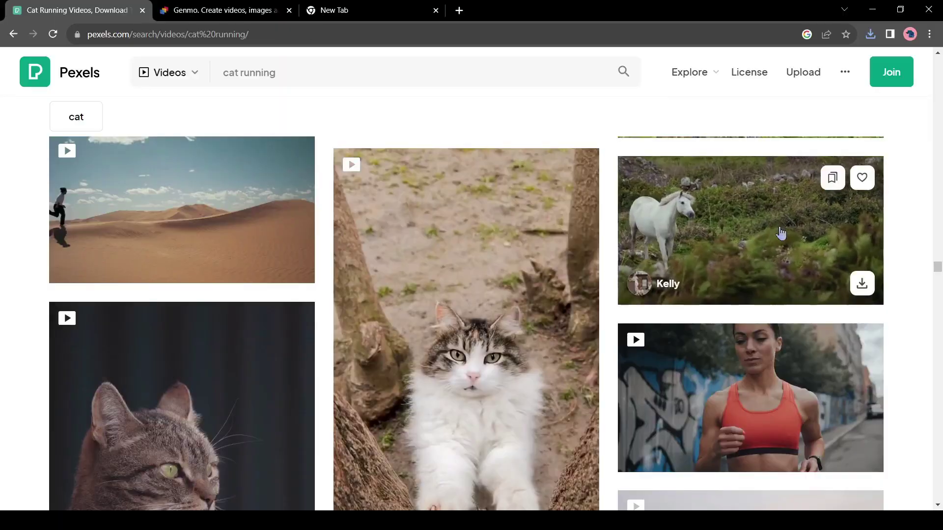
# Download the free white horse in an open field clip from Pexels and open the downloaded file.
pyautogui.click(779, 226)
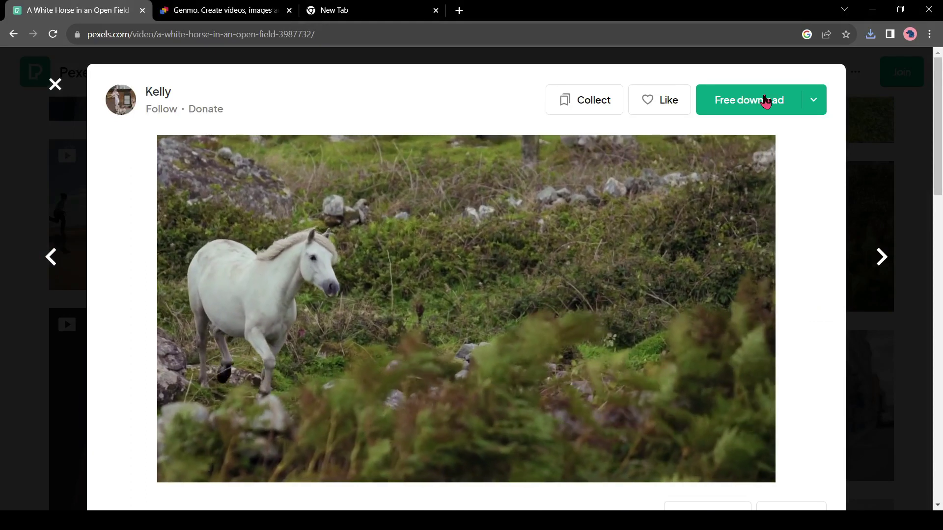
pyautogui.click(764, 98)
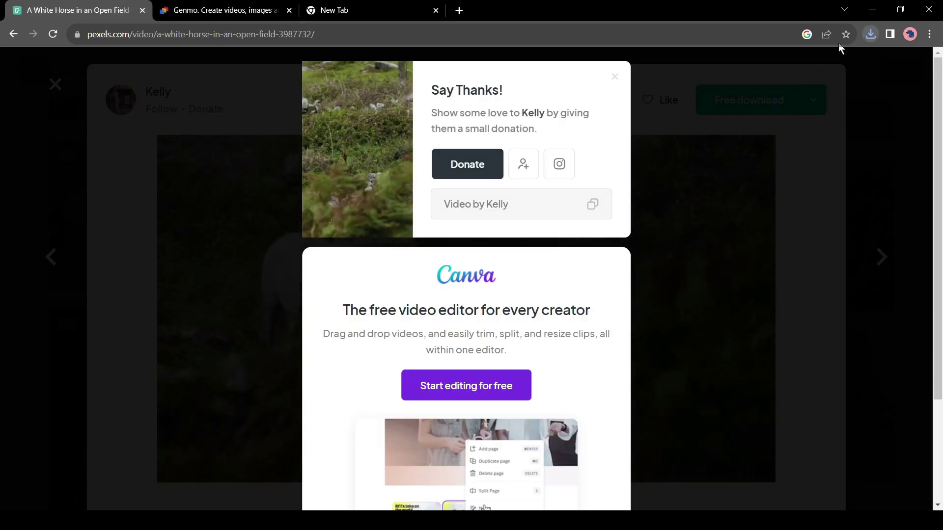
pyautogui.click(870, 34)
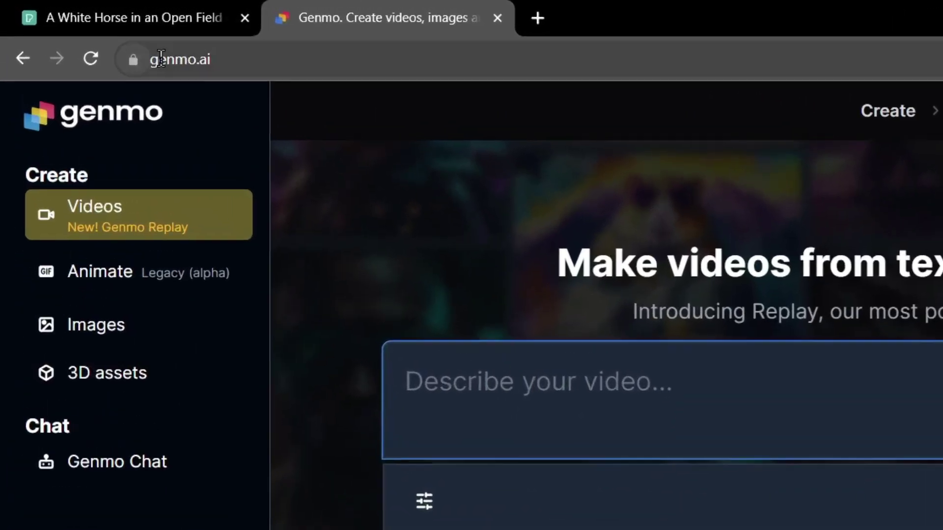
# Log in to Genmo through Continue with Google using your Google account.
pyautogui.click(93, 34)
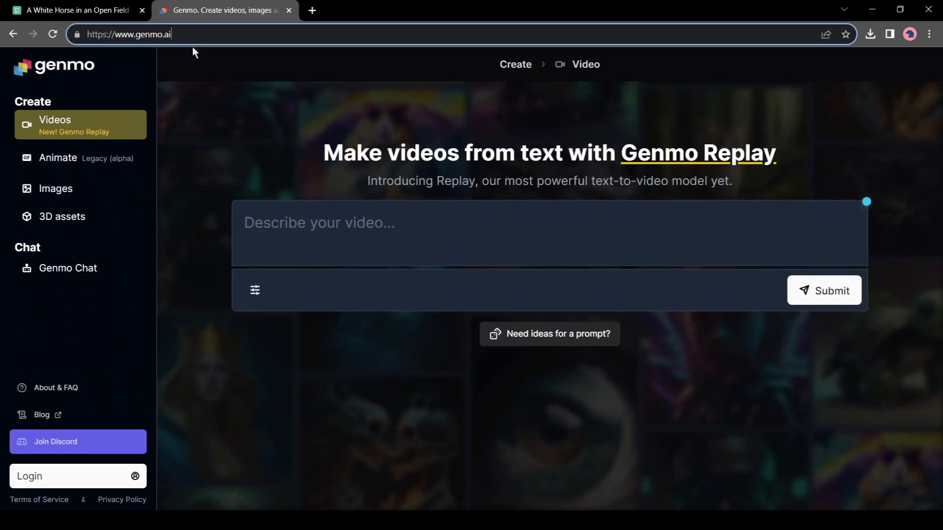
pyautogui.click(357, 257)
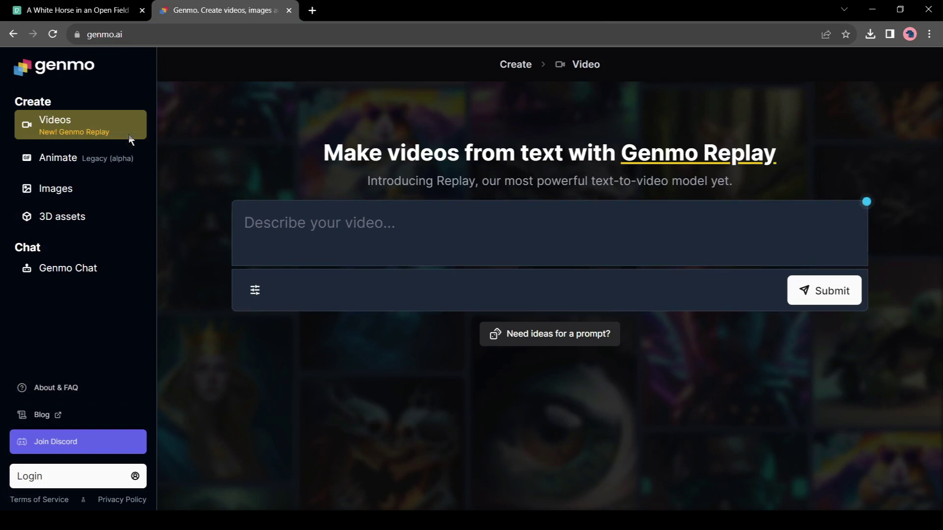
pyautogui.click(71, 476)
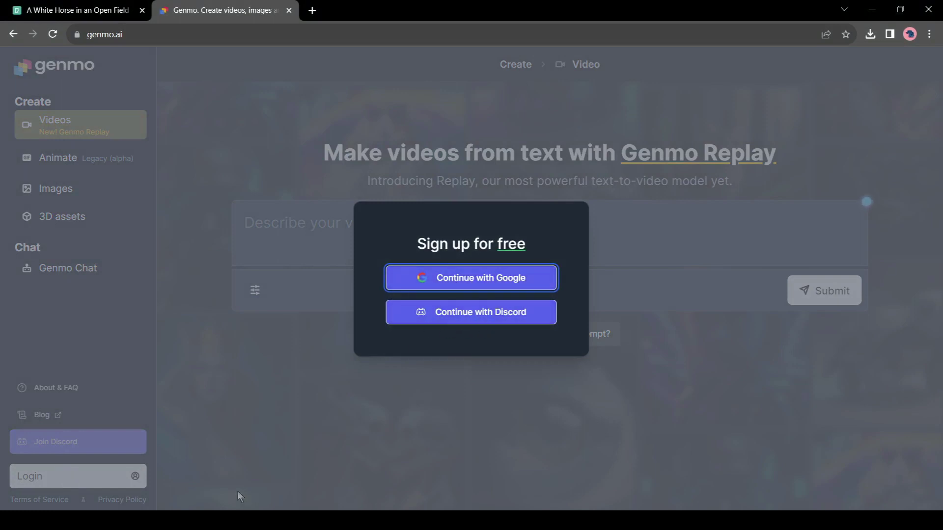
pyautogui.click(526, 280)
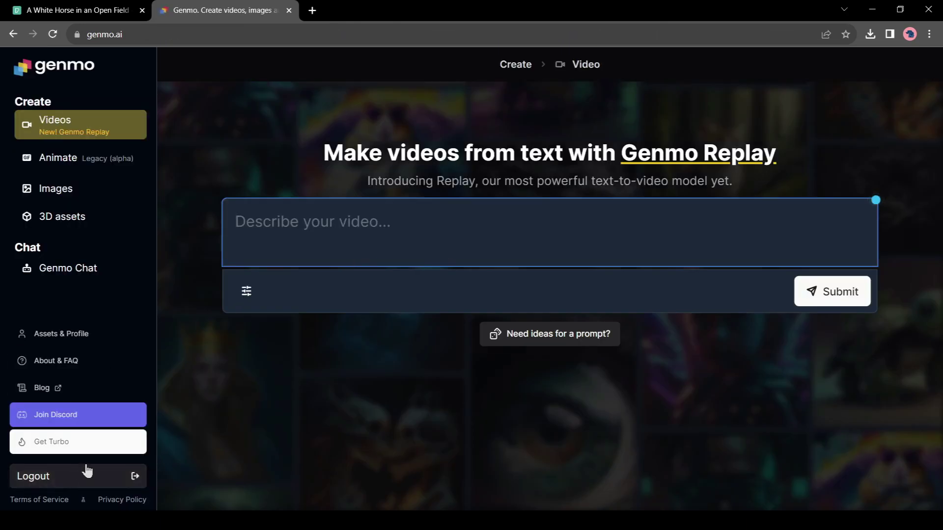
# Open Genmo's legacy Animate tool and look through its Search and Create starting-image options.
pyautogui.click(75, 166)
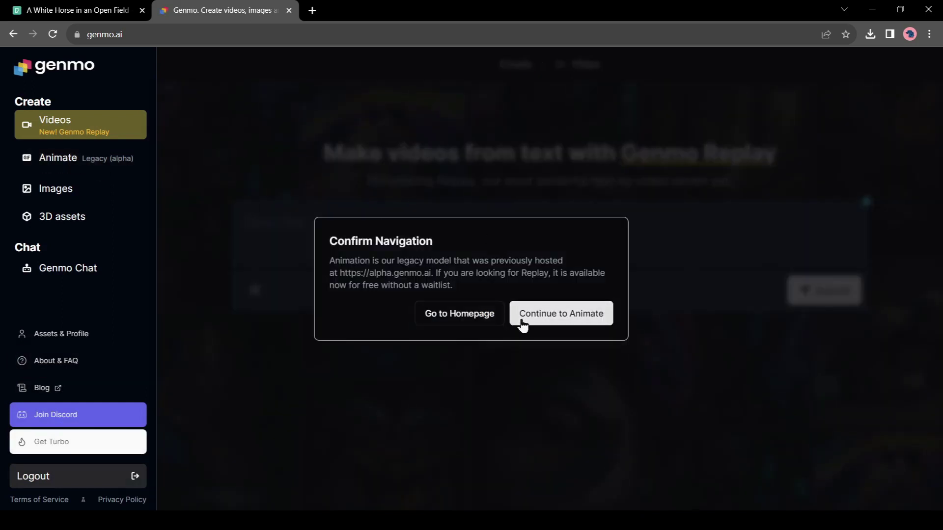
pyautogui.click(577, 323)
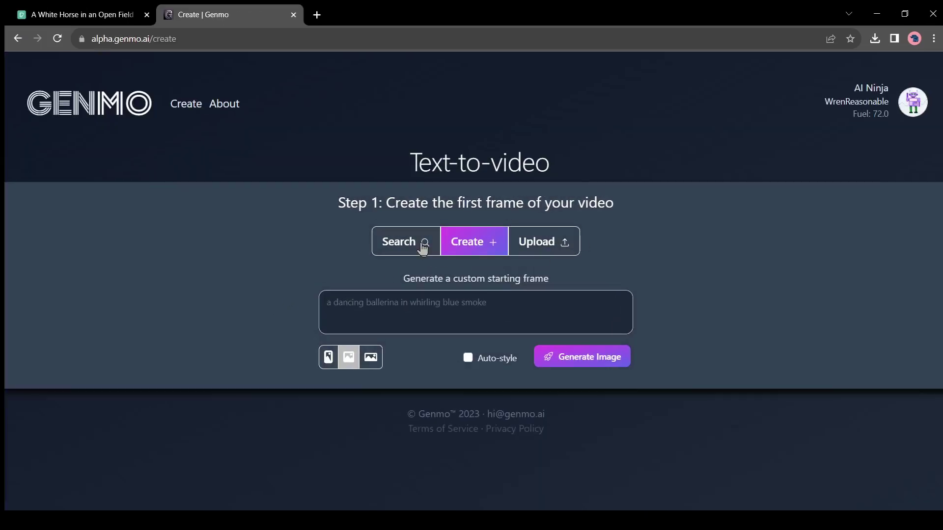
pyautogui.click(422, 248)
pyautogui.click(440, 303)
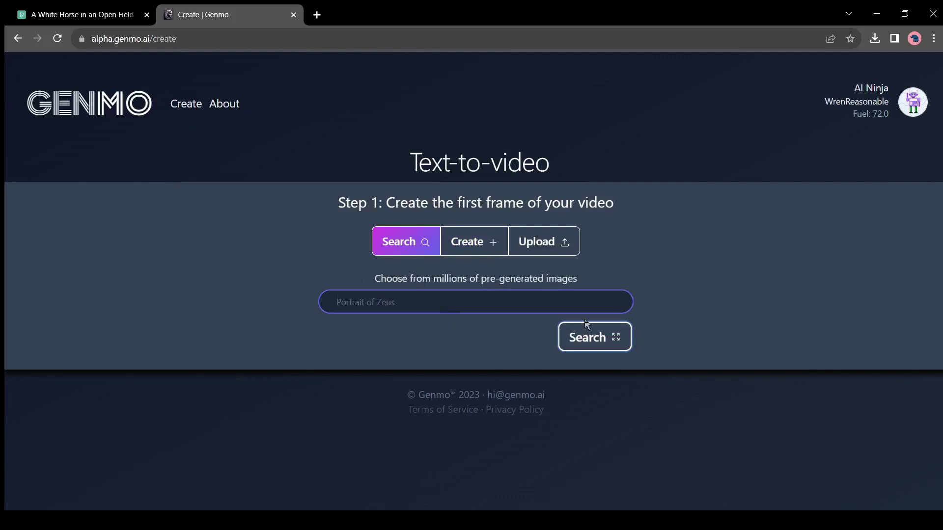
pyautogui.click(476, 249)
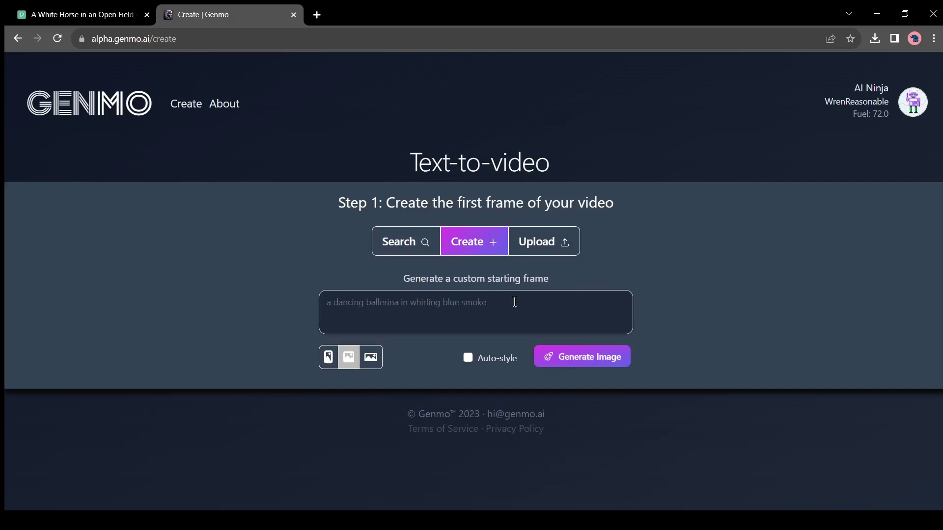
# Try the portrait, middle and landscape aspect ratios, then upload your own starting image.
pyautogui.click(323, 366)
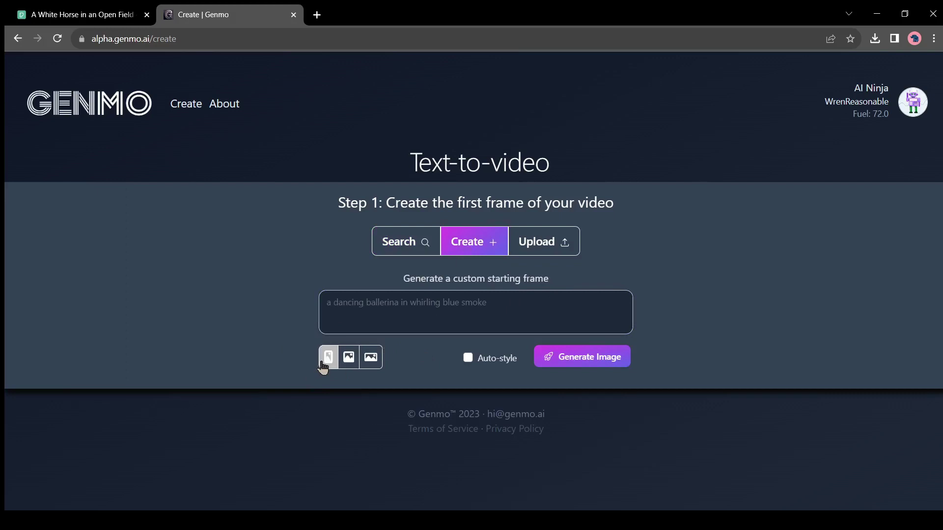
pyautogui.click(348, 368)
pyautogui.click(362, 368)
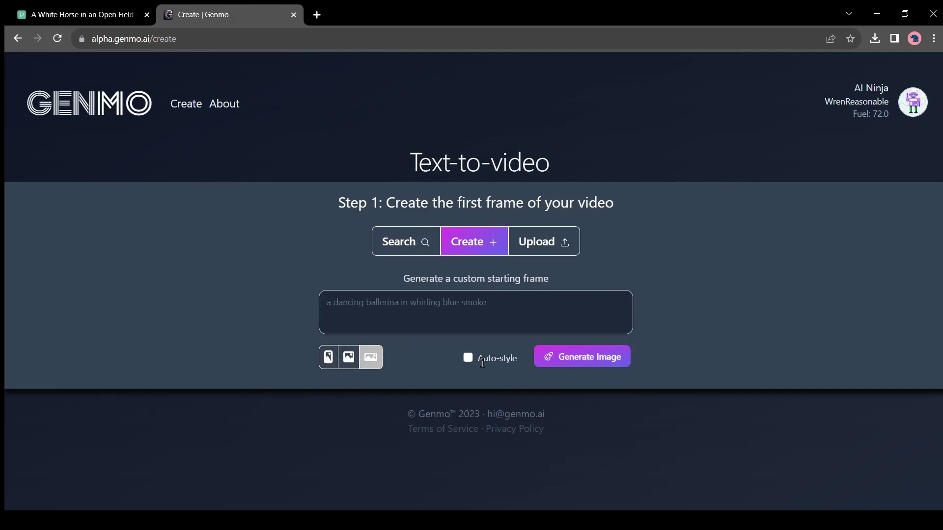
pyautogui.click(563, 246)
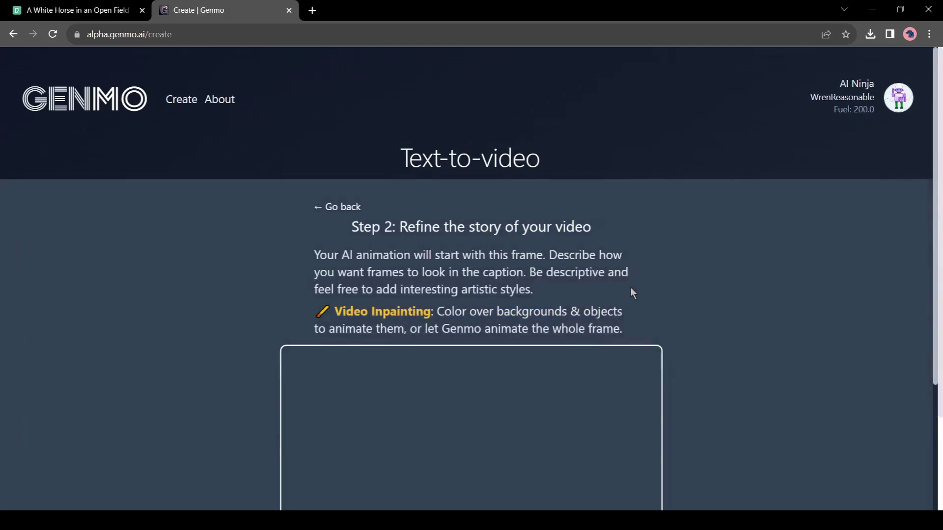
# Scroll down to the uploaded horse frame, its Caption 1 and the Exclude field.
pyautogui.scroll(-4, 677, 276)
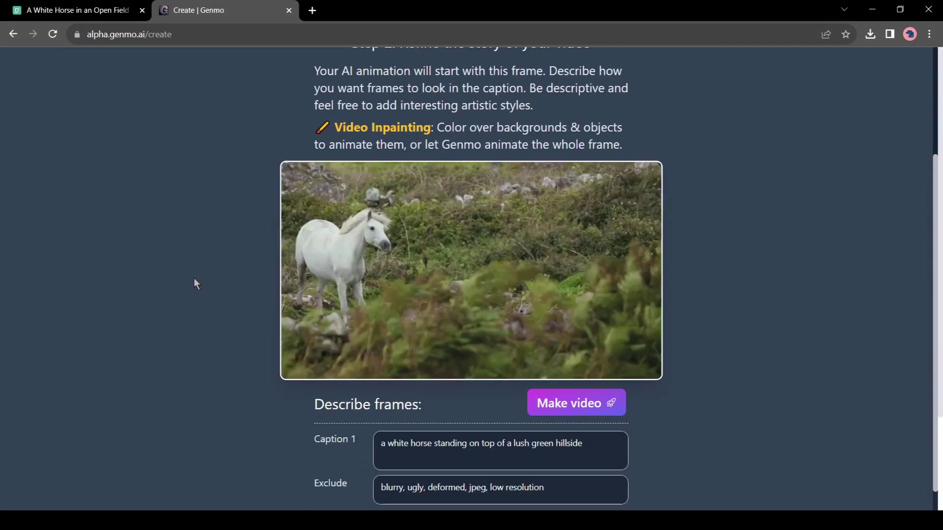
pyautogui.scroll(-3, 195, 284)
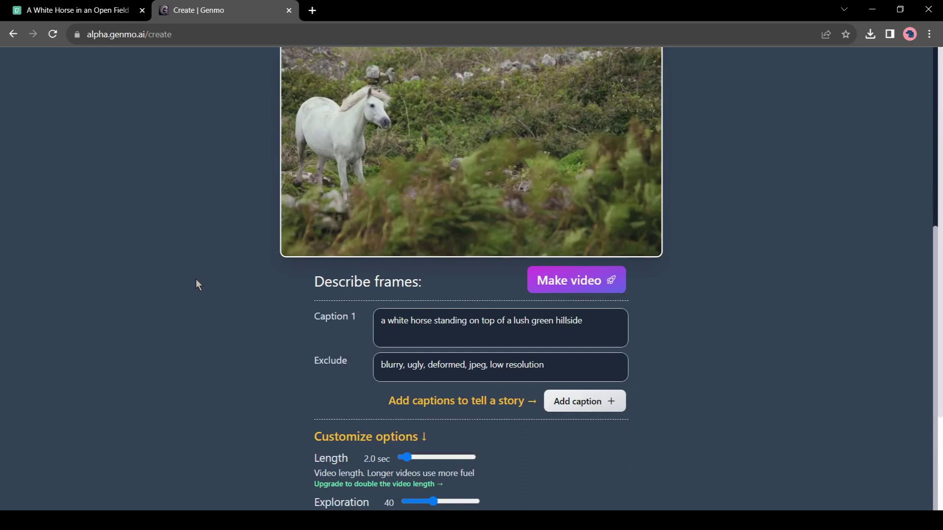
# Add Captions 2 and 3, reusing Caption 2's wording with 'futuristic city' in Caption 3.
pyautogui.click(608, 403)
pyautogui.scroll(-3, 298, 348)
pyautogui.click(459, 293)
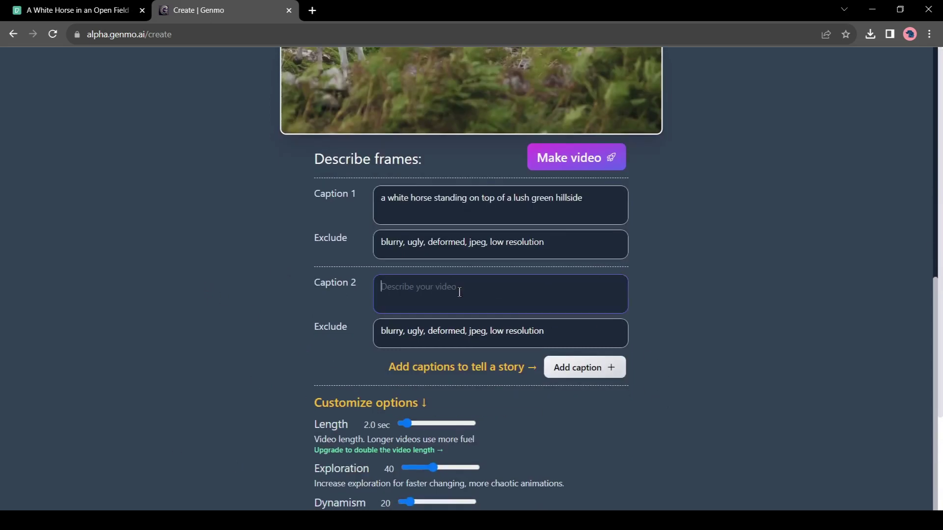
pyautogui.write('a unicorn running on a city')
pyautogui.click(610, 368)
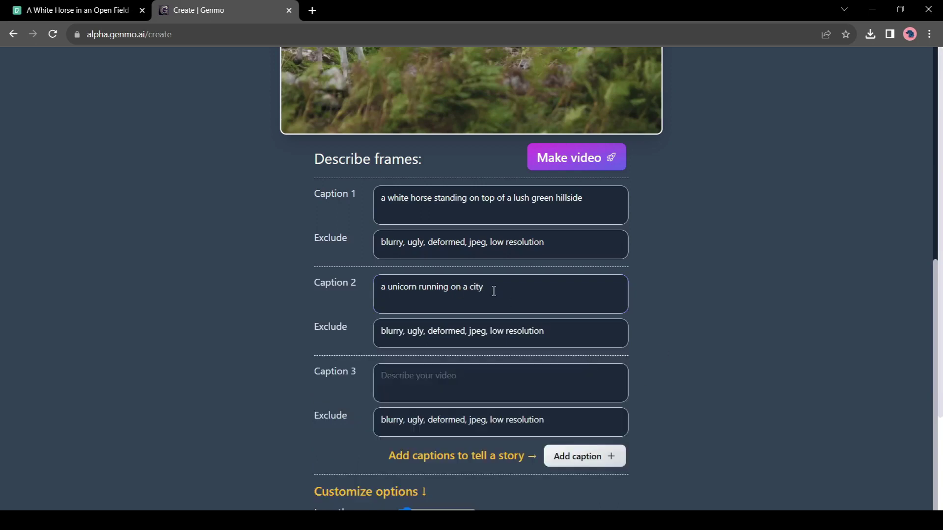
pyautogui.moveTo(494, 290); pyautogui.dragTo(393, 362)
pyautogui.hotkey('ctrl', 'c')
pyautogui.click(417, 368)
pyautogui.hotkey('ctrl', 'v')
pyautogui.press('BackSpace')
pyautogui.press('BackSpace')
pyautogui.press('BackSpace')
pyautogui.press('BackSpace')
pyautogui.write('futuristic city')
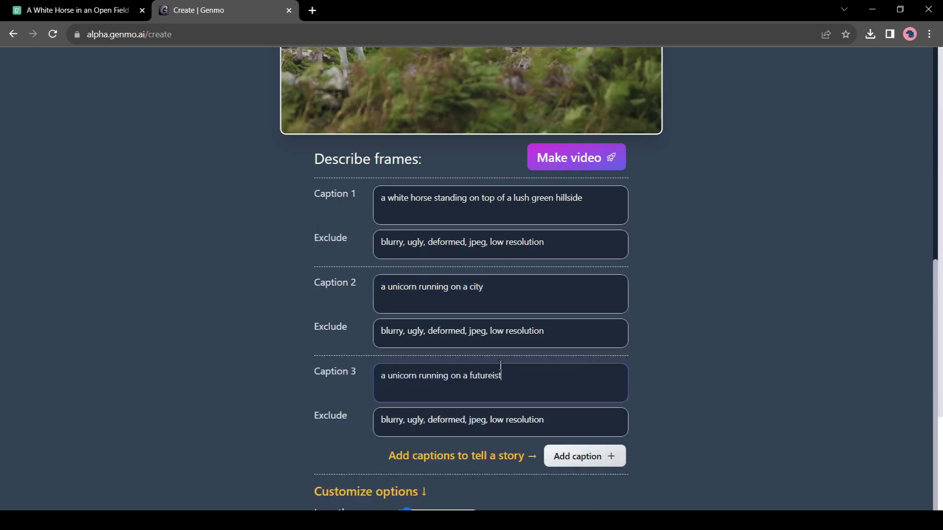
# Add captions 'a lion running on a jungle' and 'a unicorn running on a jungle'.
pyautogui.scroll(-3, 540, 364)
pyautogui.click(569, 339)
pyautogui.click(476, 349)
pyautogui.write('a li')
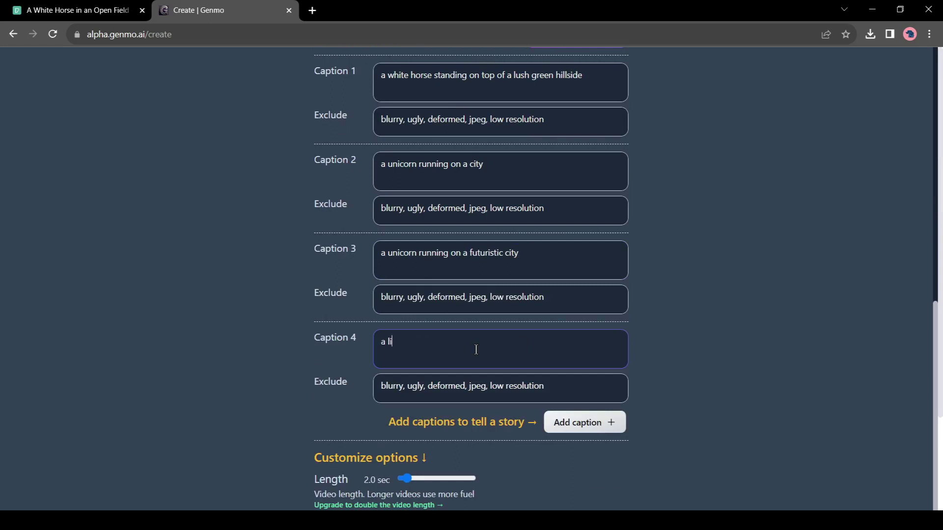
pyautogui.write('on running on a jungle')
pyautogui.scroll(-3, 540, 329)
pyautogui.click(605, 302)
pyautogui.click(476, 326)
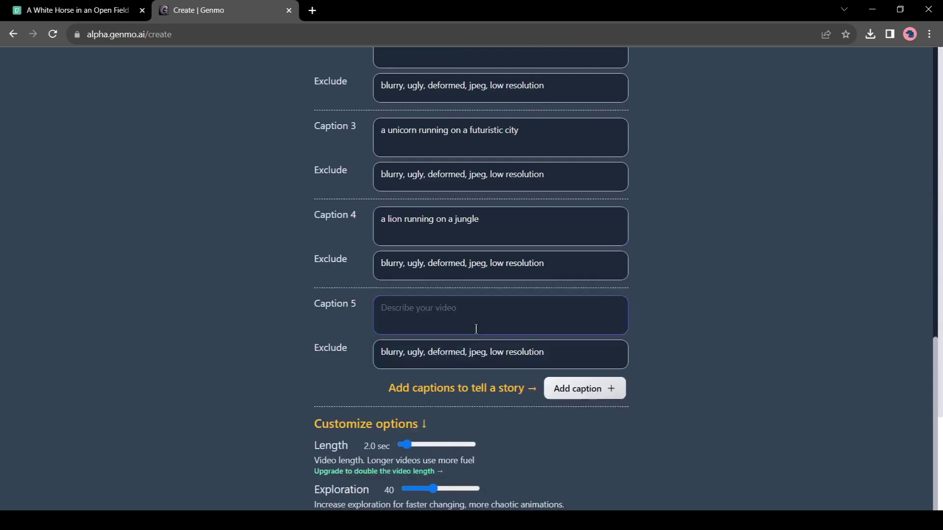
pyautogui.write('a unicorn running on a jungle')
# Add captions 'unicorn running in ancient city' and one ending 'is eating fish in a futuristic city'.
pyautogui.click(613, 395)
pyautogui.click(468, 395)
pyautogui.write('unicorn running in ')
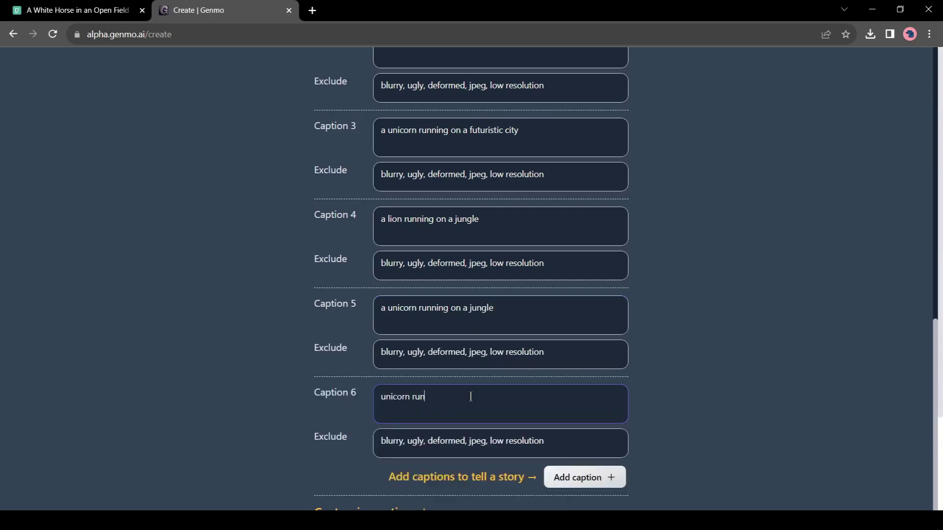
pyautogui.write('ancient city')
pyautogui.scroll(-4, 471, 397)
pyautogui.click(584, 294)
pyautogui.click(480, 301)
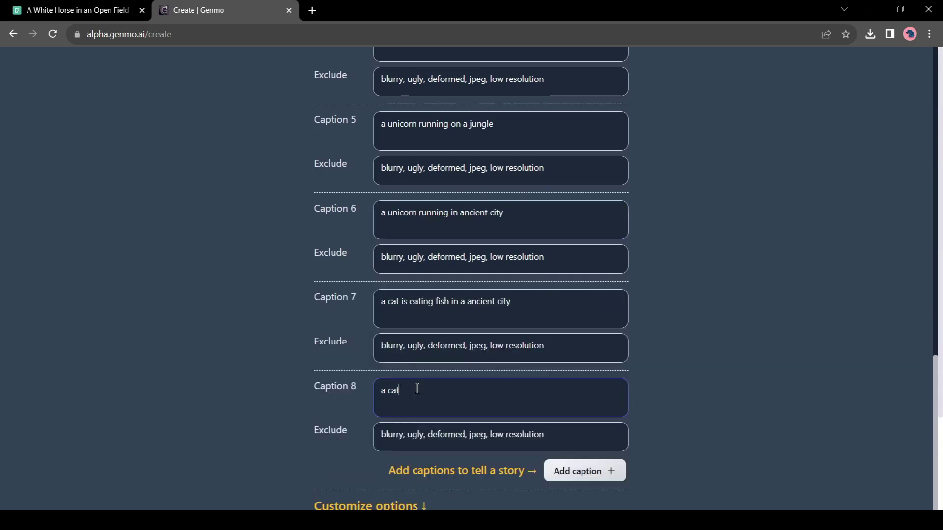
pyautogui.write('is eating fish in a futuristic city')
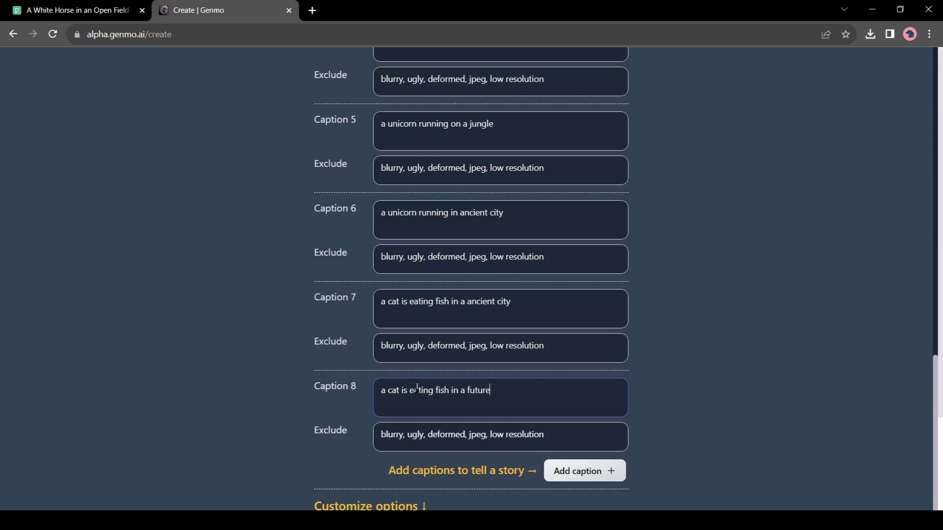
pyautogui.scroll(-4, 110, 307)
# Set maximum length, exploration 61, dynamism 30 and smoothness 55, then make the video.
pyautogui.scroll(-3, 110, 309)
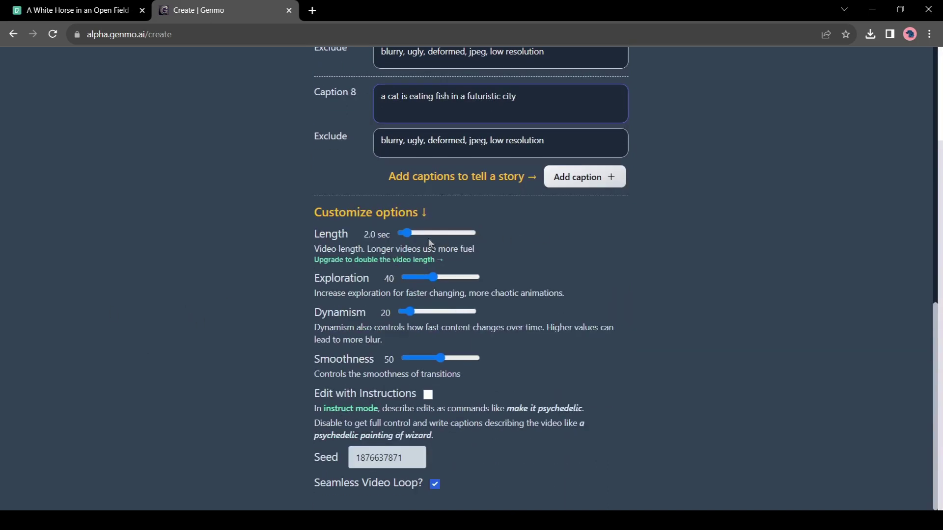
pyautogui.moveTo(411, 234); pyautogui.dragTo(497, 241)
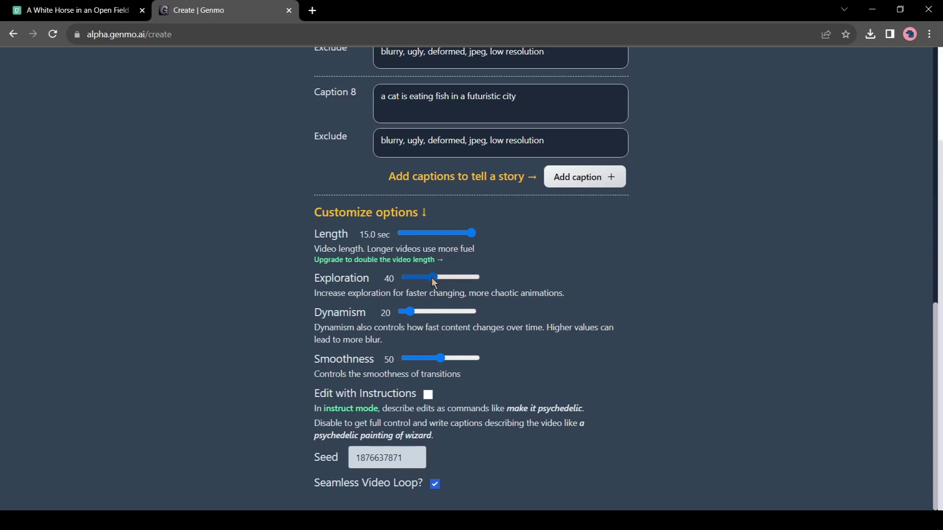
pyautogui.moveTo(432, 278)
pyautogui.mouseDown()
pyautogui.moveTo(456, 278)
pyautogui.moveTo(448, 278)
pyautogui.mouseUp()
pyautogui.moveTo(409, 312); pyautogui.dragTo(418, 312)
pyautogui.moveTo(441, 358); pyautogui.dragTo(444, 358)
pyautogui.scroll(4, 473, 429)
pyautogui.scroll(-4, 433, 489)
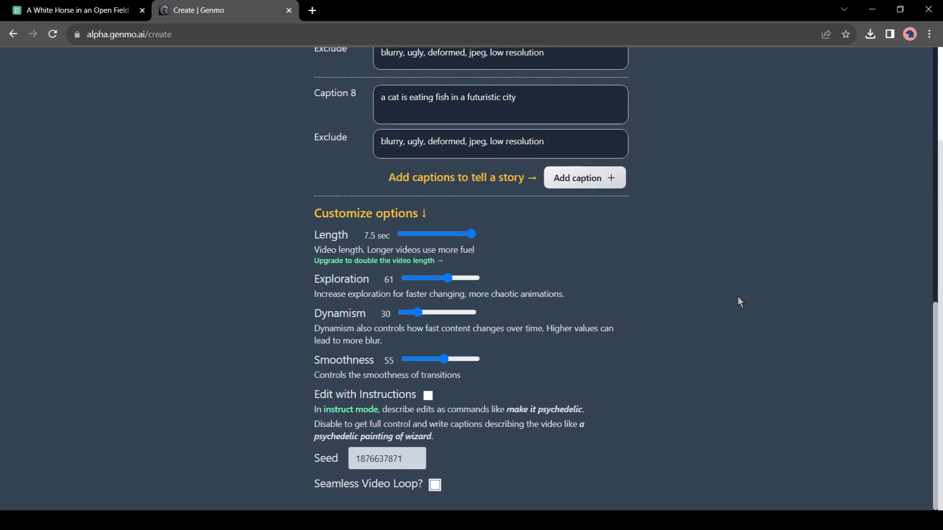
pyautogui.scroll(15, 737, 296)
pyautogui.click(577, 287)
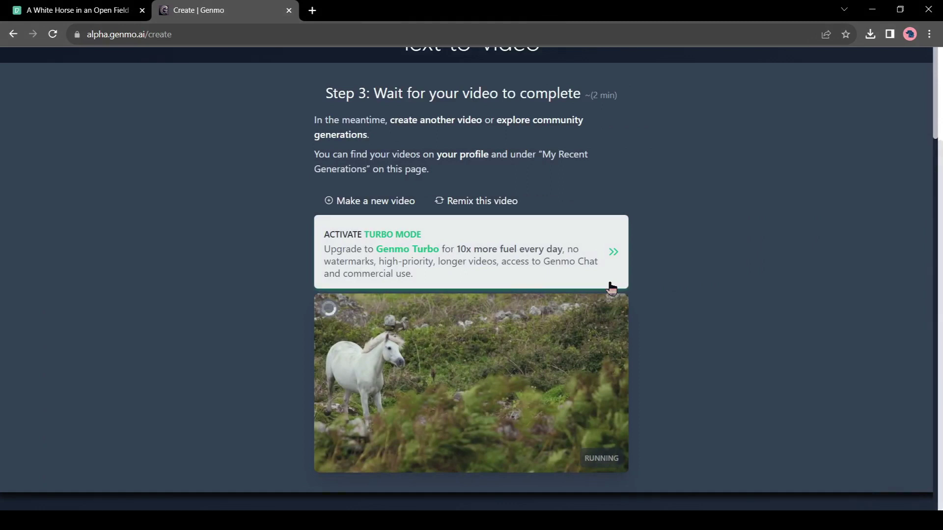
pyautogui.scroll(-5, 661, 211)
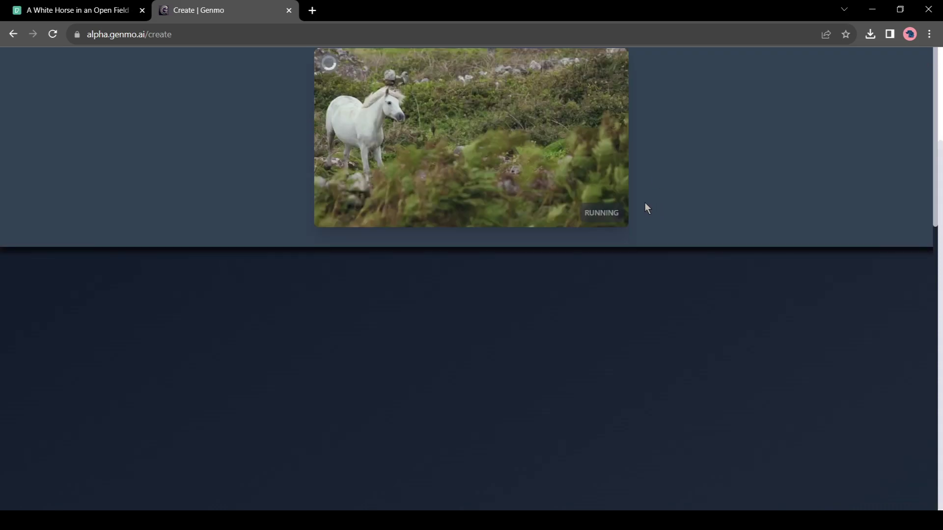
pyautogui.scroll(5, 644, 206)
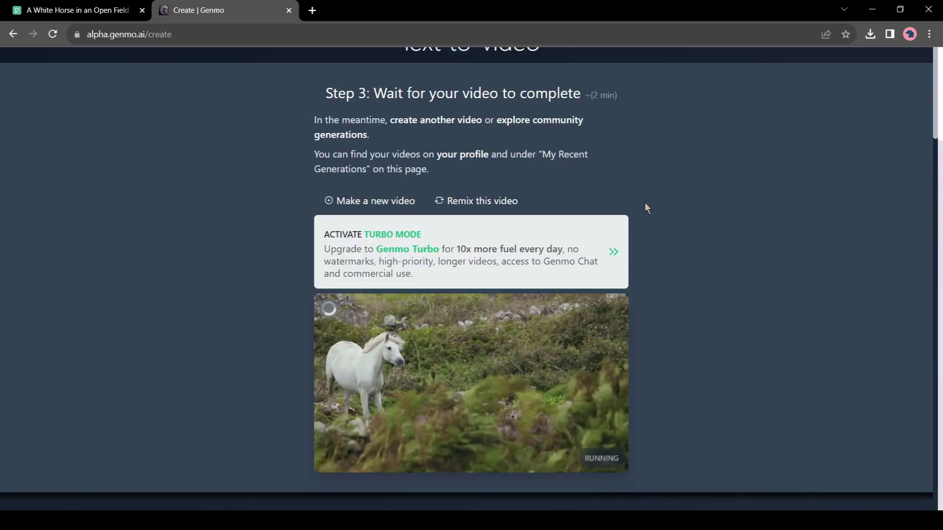
pyautogui.scroll(3, 546, 204)
pyautogui.scroll(-3, 546, 203)
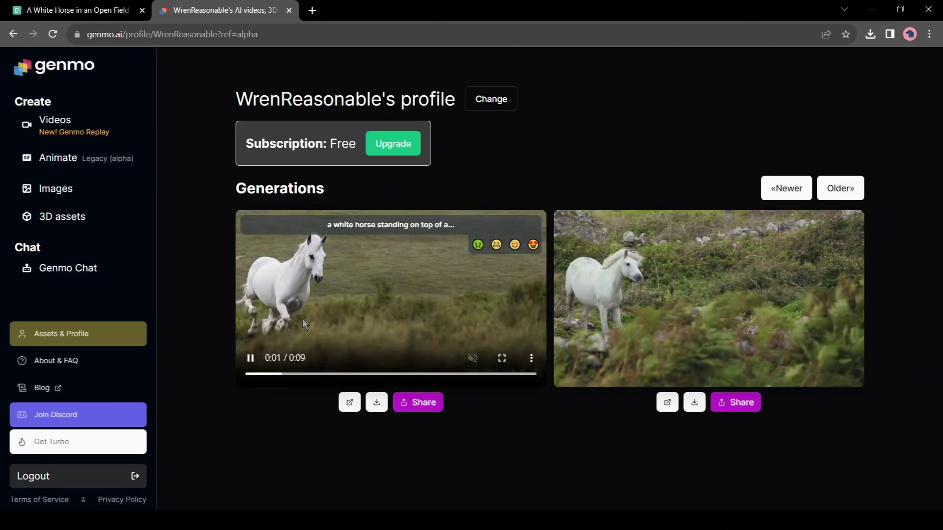
# Download the generated white-horse animation from the Genmo profile.
pyautogui.click(377, 404)
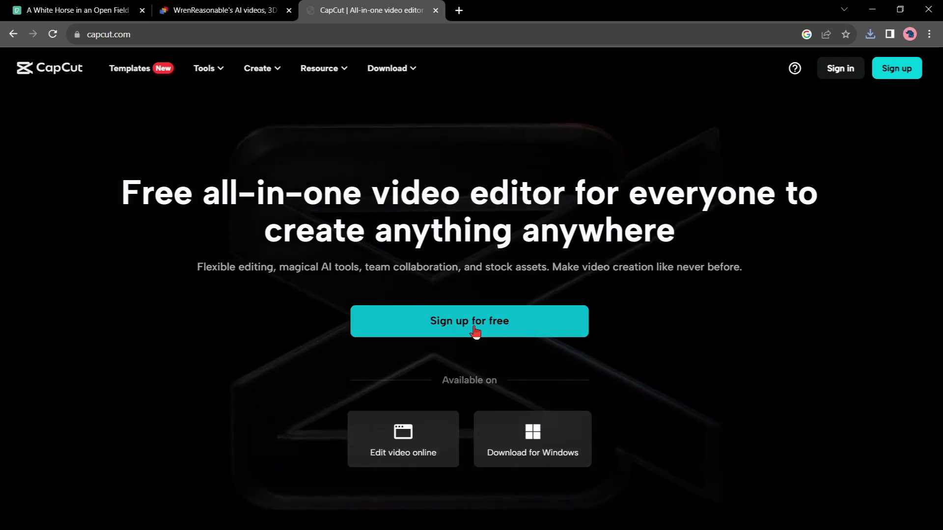
# Sign up for CapCut for free, then open CapCut and create a new video.
pyautogui.click(475, 334)
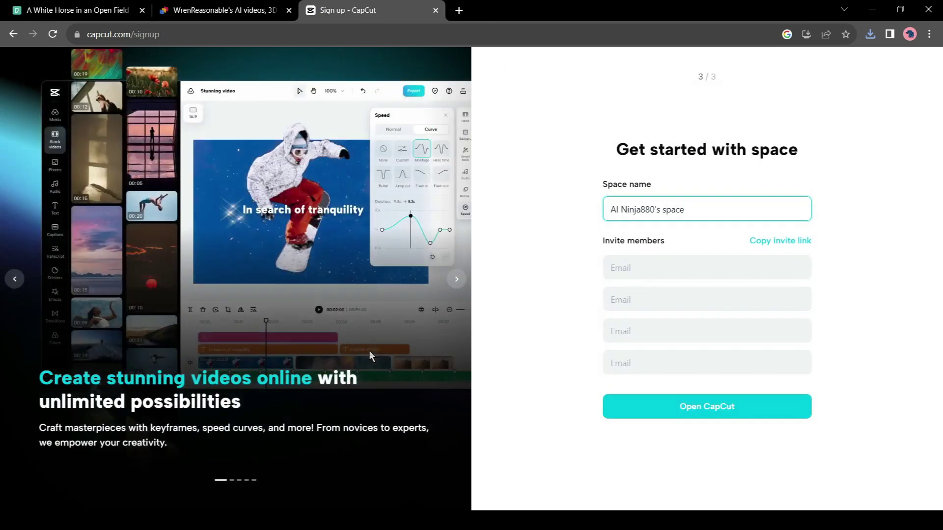
pyautogui.click(667, 408)
pyautogui.click(243, 152)
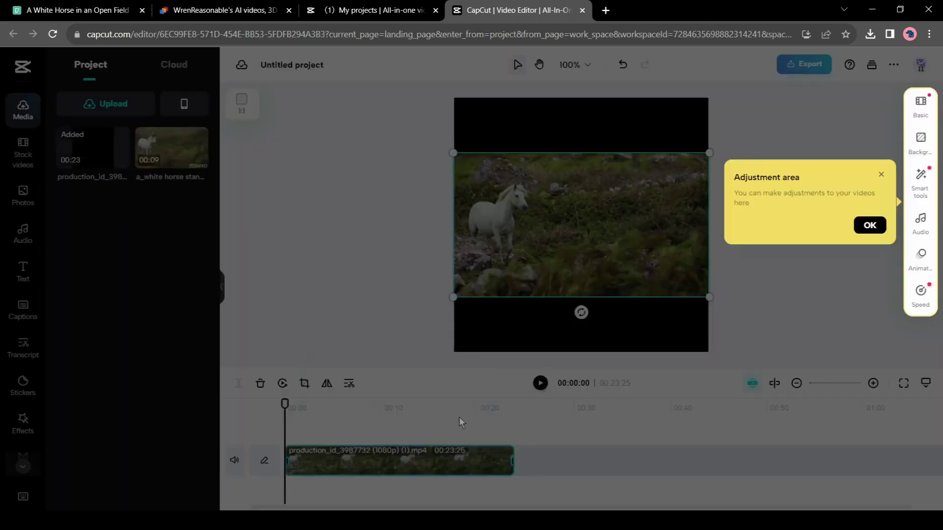
# Enlarge the Pexels horse footage to fill the frame and trim it to about five seconds.
pyautogui.click(870, 225)
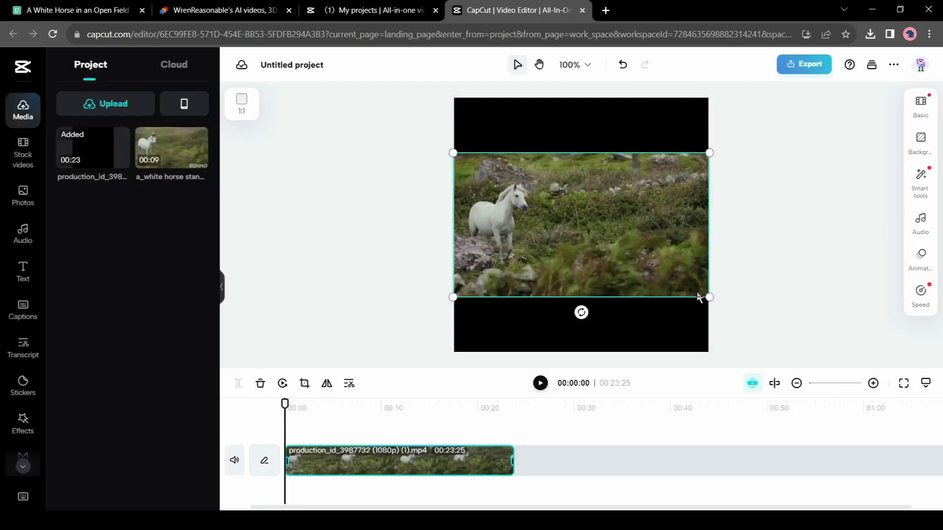
pyautogui.moveTo(709, 297); pyautogui.dragTo(806, 355)
pyautogui.moveTo(808, 151); pyautogui.dragTo(896, 58)
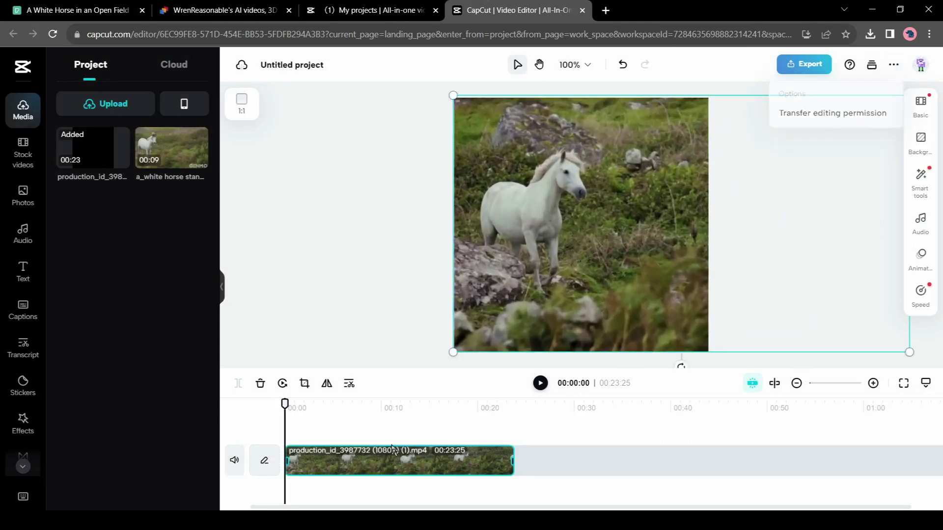
pyautogui.moveTo(298, 407); pyautogui.dragTo(332, 411)
pyautogui.click(238, 383)
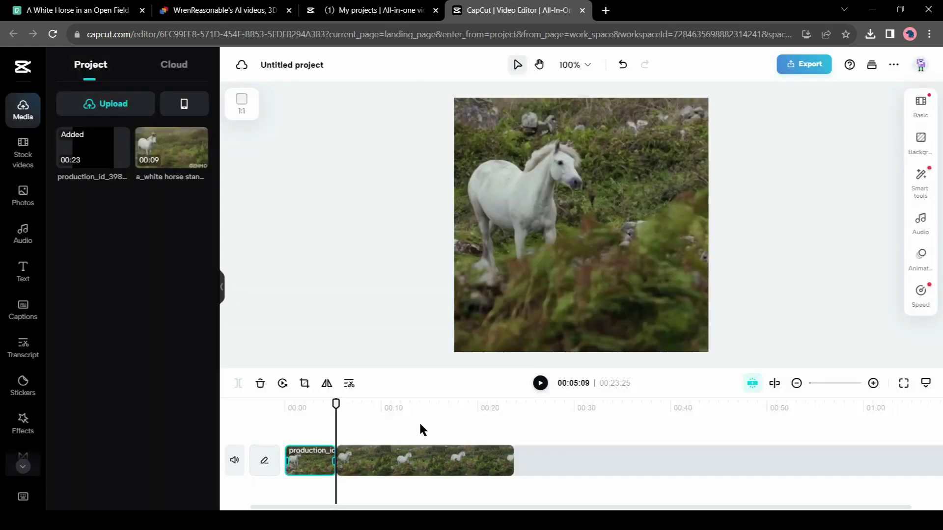
pyautogui.press('Delete')
# Add the Genmo horse clip after it, enlarge it to fill the frame, and add the Sunrise music.
pyautogui.moveTo(171, 147); pyautogui.dragTo(420, 473)
pyautogui.click(371, 461)
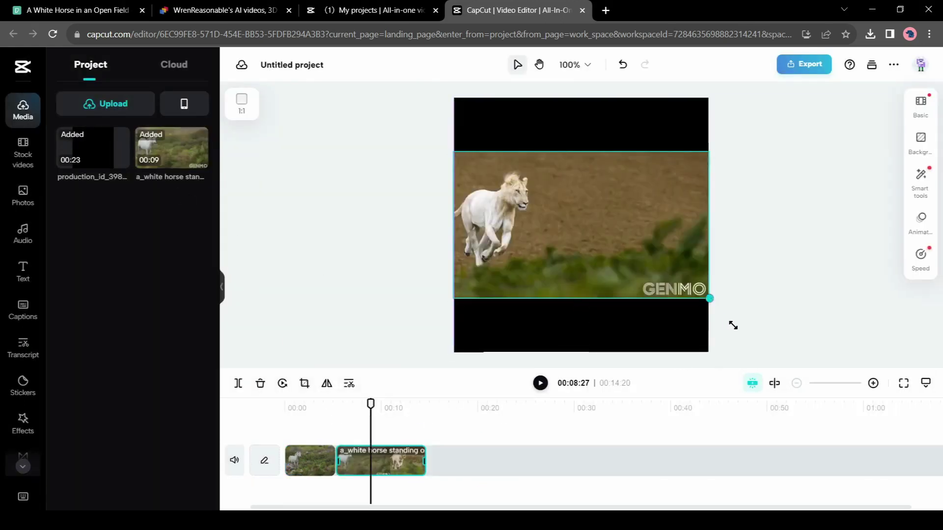
pyautogui.moveTo(732, 324); pyautogui.dragTo(894, 94)
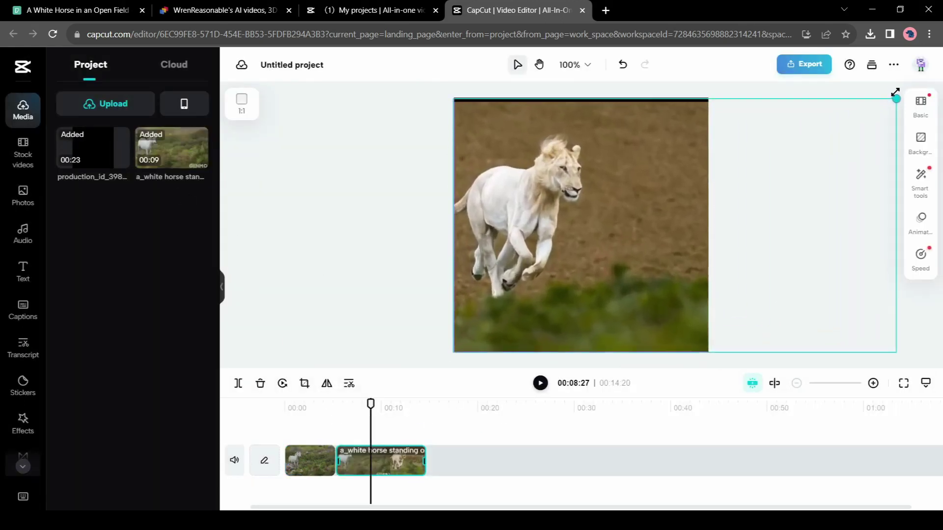
pyautogui.press('space')
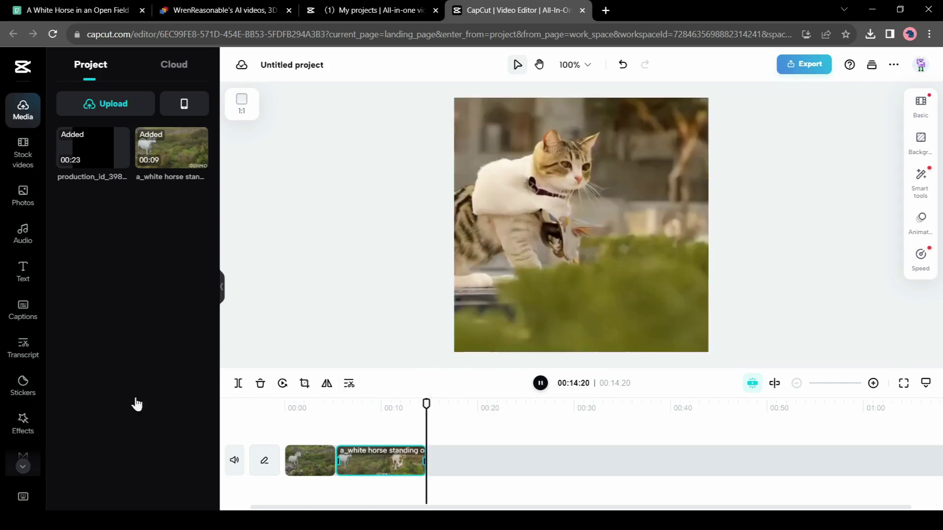
pyautogui.click(23, 231)
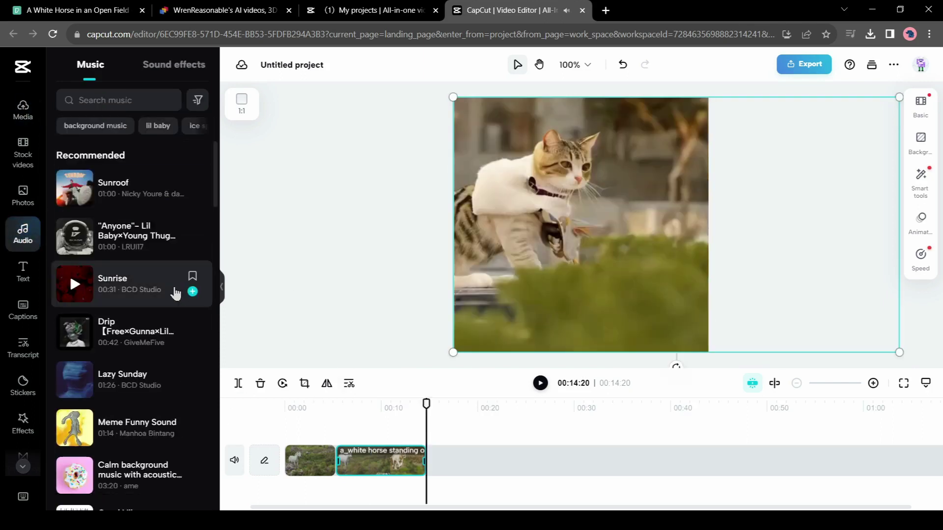
pyautogui.click(193, 291)
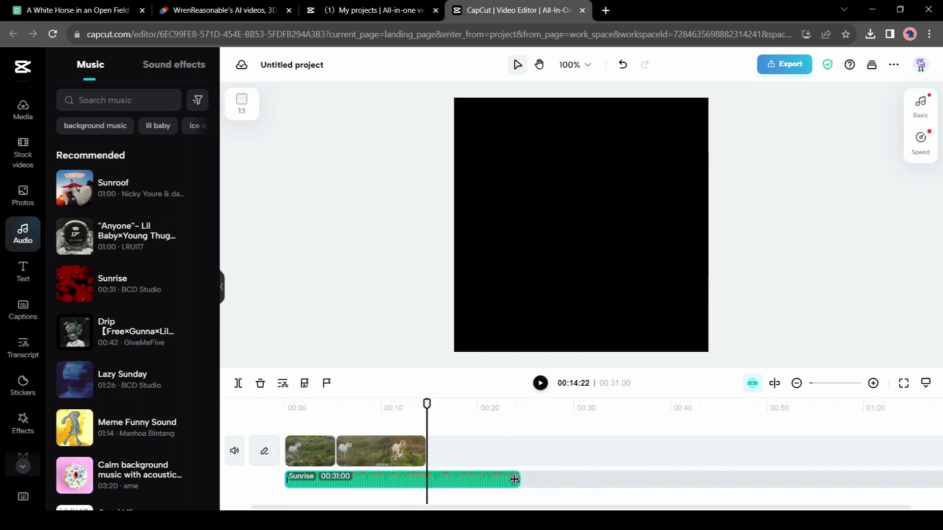
# Export the project with Resolution set to 1080p.
pyautogui.click(593, 254)
pyautogui.click(788, 66)
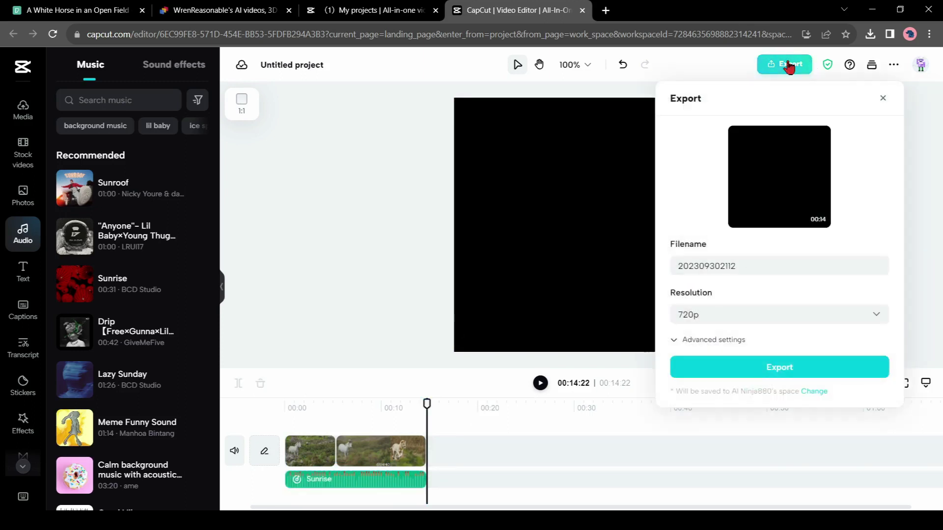
pyautogui.click(734, 314)
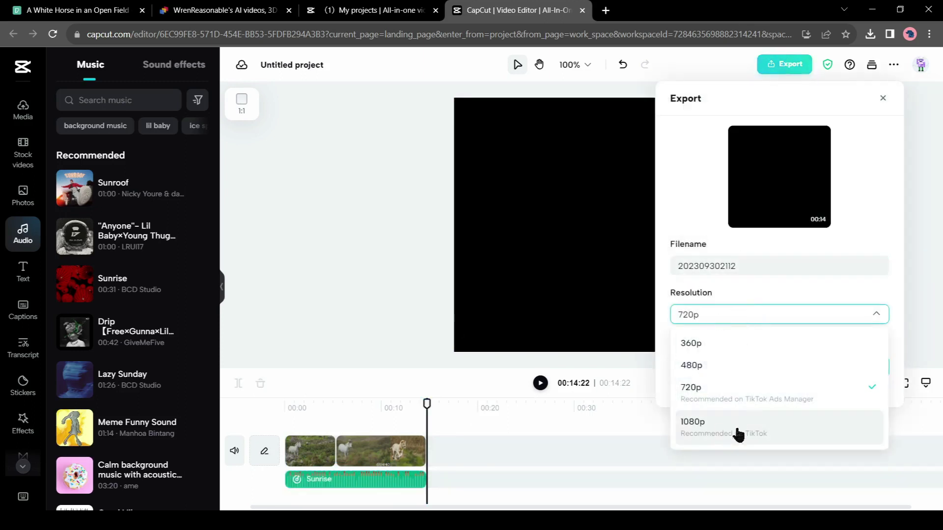
pyautogui.click(771, 437)
pyautogui.click(764, 369)
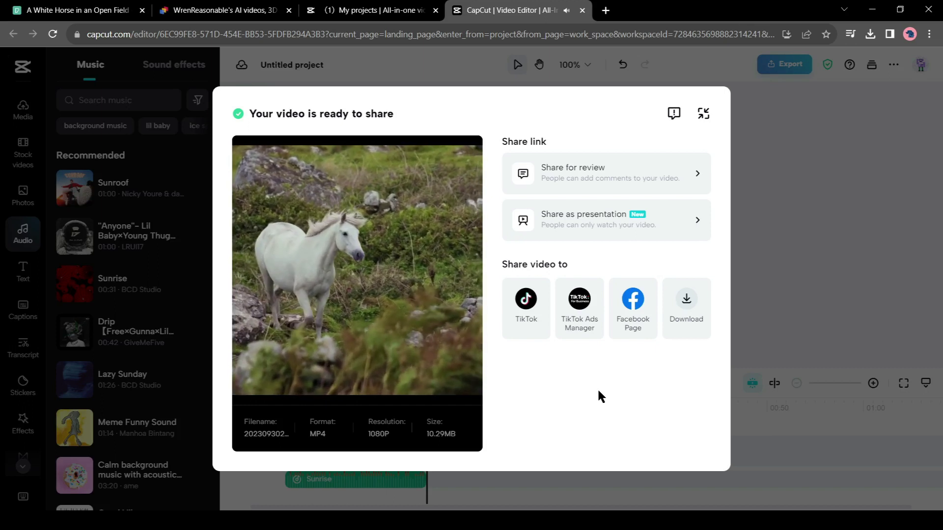
pyautogui.moveTo(378, 255)
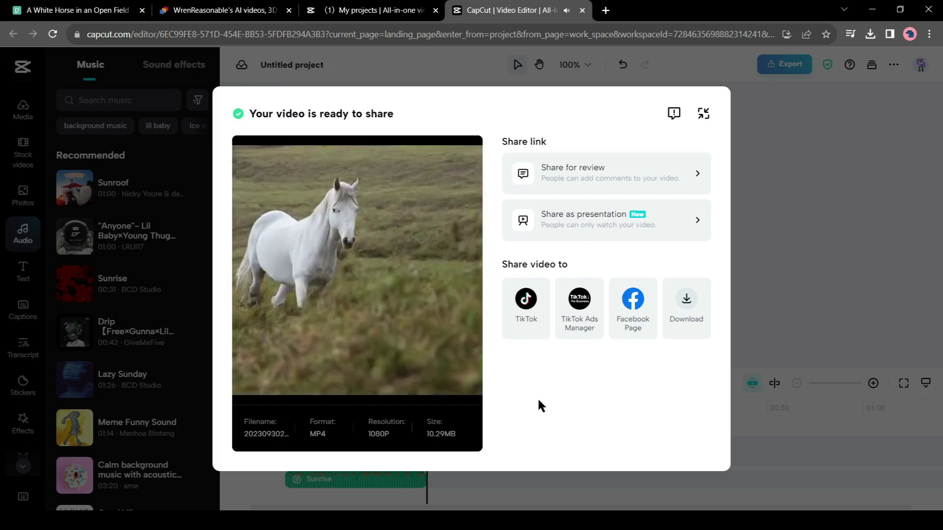
pyautogui.moveTo(475, 348)
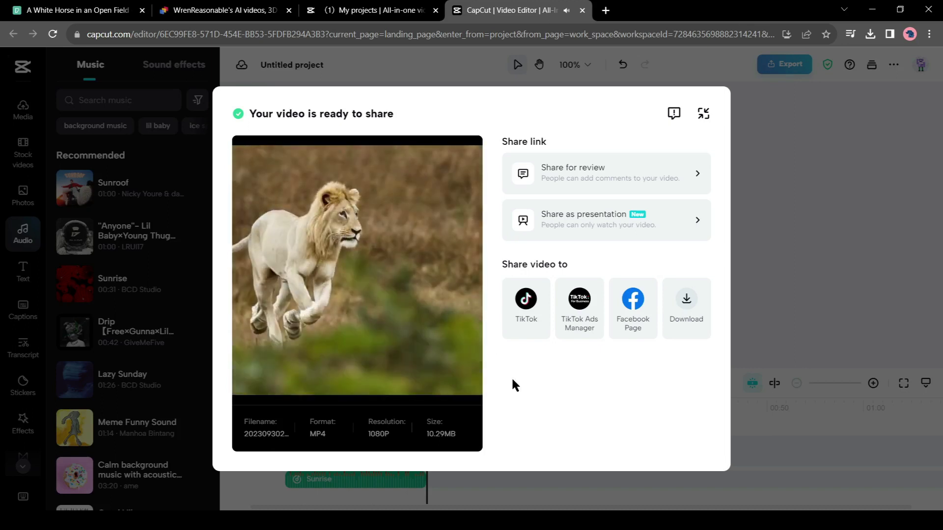
pyautogui.moveTo(458, 325)
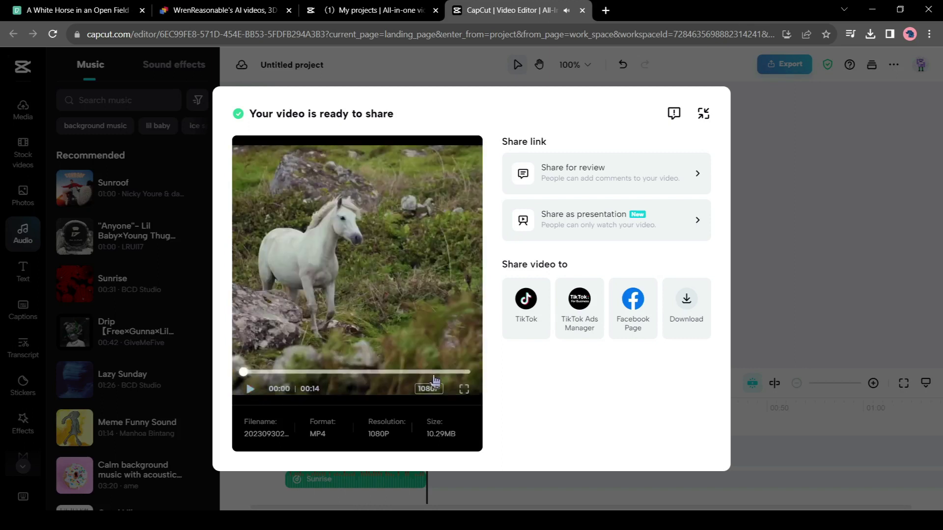
pyautogui.click(467, 373)
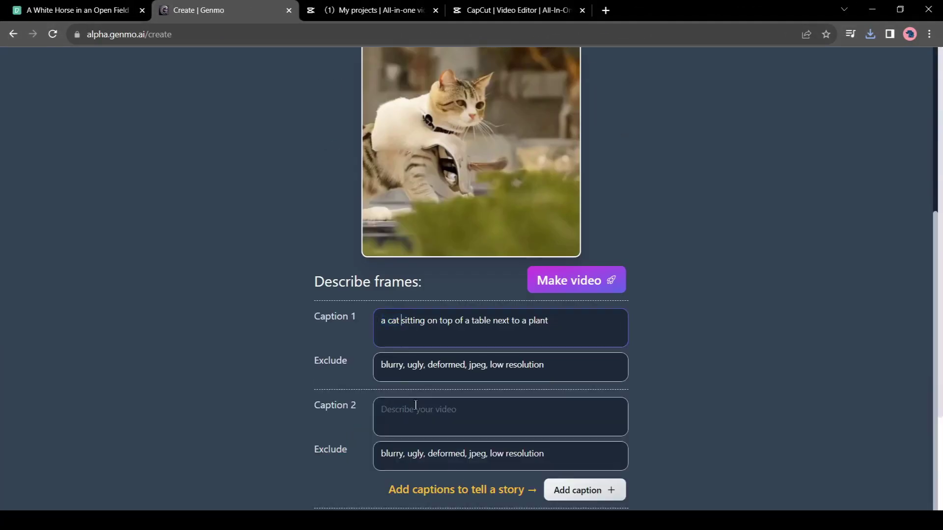
# Fill in the cat and dog walking captions and correct 'futureistc' to 'futuristic'.
pyautogui.write('a cat wal')
pyautogui.click(585, 490)
# Add captions 'a dog is walking on a garden', 'a horse is running on a garden', 'a horse is running on a jungle'.
pyautogui.scroll(-4, 421, 316)
pyautogui.write('a dog is walking in a futureistc city')
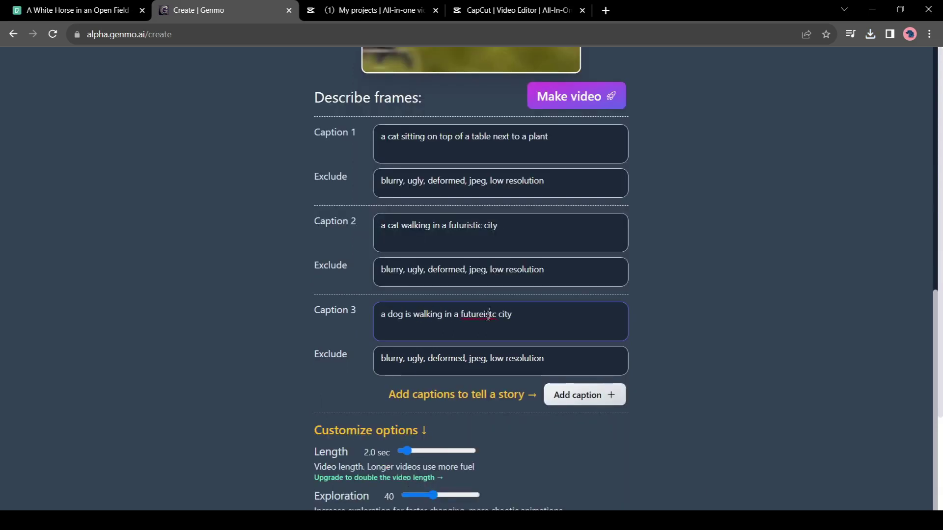
pyautogui.rightClick(489, 315)
pyautogui.click(506, 325)
pyautogui.click(585, 394)
pyautogui.write('a dog is walking on a garden')
pyautogui.click(584, 484)
pyautogui.scroll(-3, 449, 376)
pyautogui.click(585, 449)
pyautogui.write('a horse is running on a garden')
pyautogui.click(579, 444)
pyautogui.write('a horse is running on a jungle')
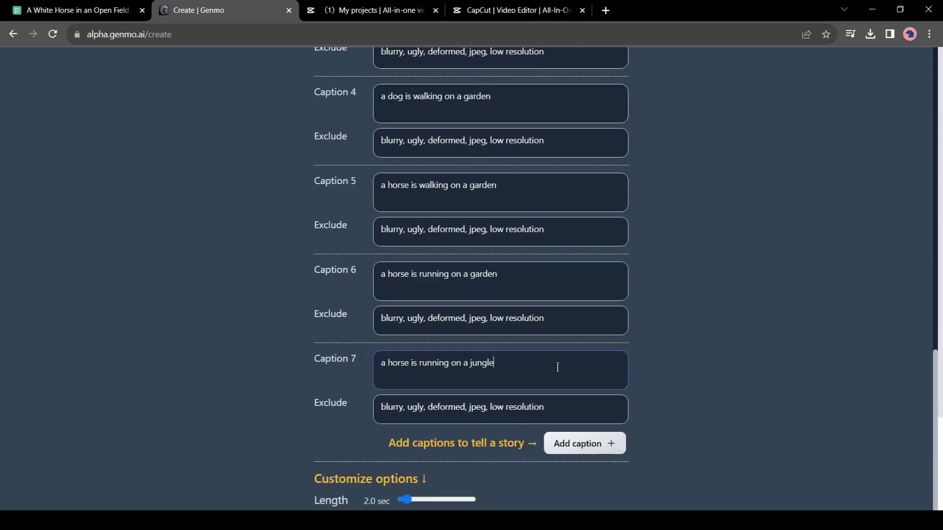
pyautogui.scroll(-5, 471, 294)
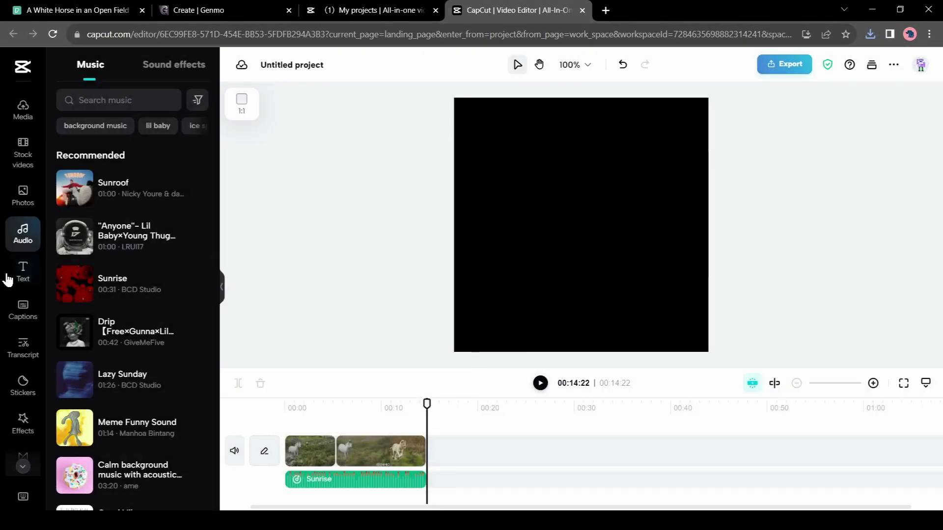
# Close the ready-to-share dialog and append the new Genmo clip at the timeline end.
pyautogui.click(23, 112)
pyautogui.moveTo(111, 103)
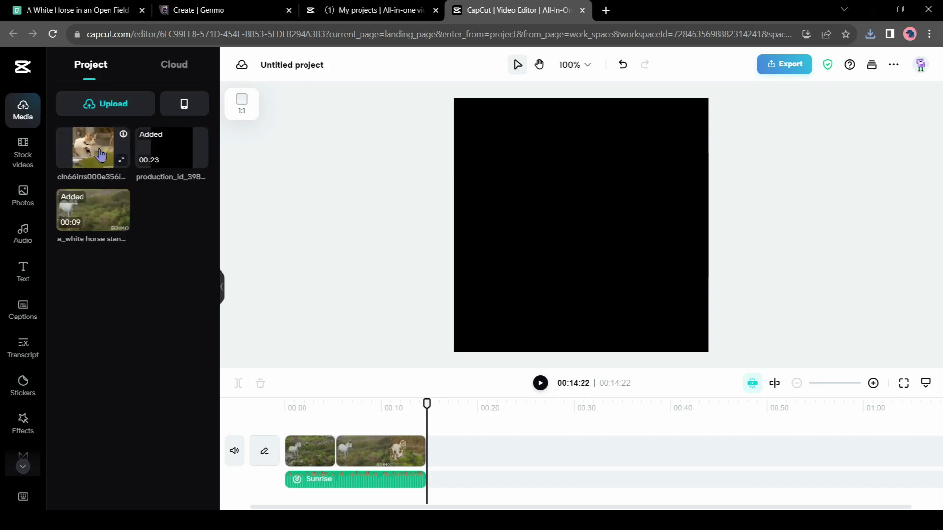
pyautogui.moveTo(450, 449); pyautogui.dragTo(451, 450)
pyautogui.click(478, 451)
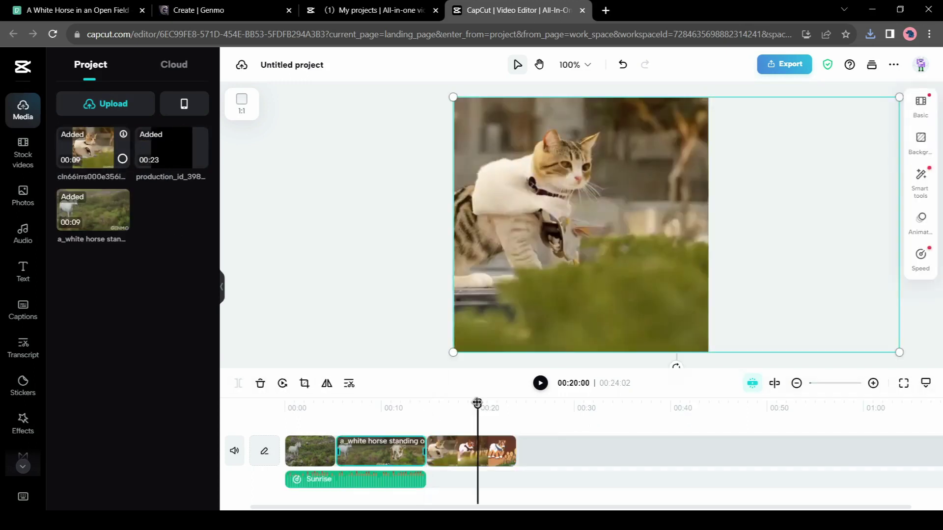
# Stretch the Sunrise music clip to the video's end at 00:24 and bring up export settings.
pyautogui.click(425, 484)
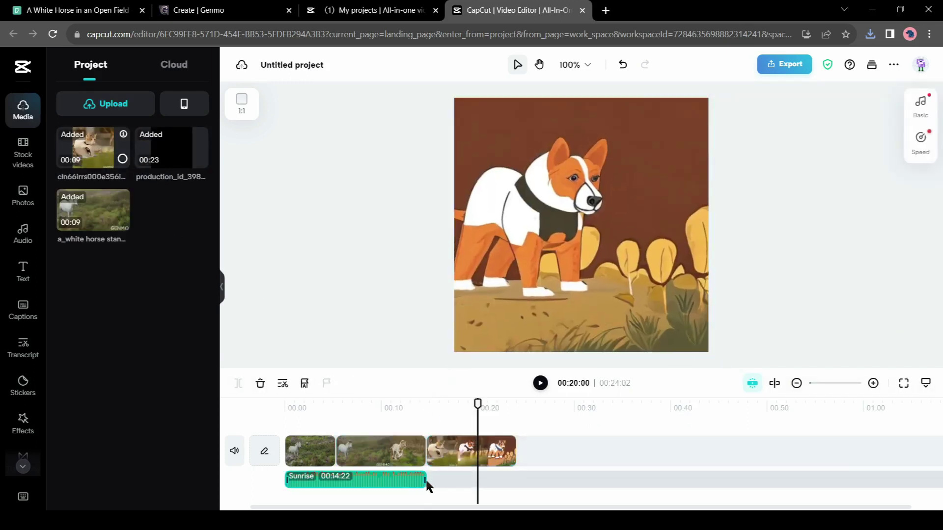
pyautogui.moveTo(483, 420); pyautogui.dragTo(515, 412)
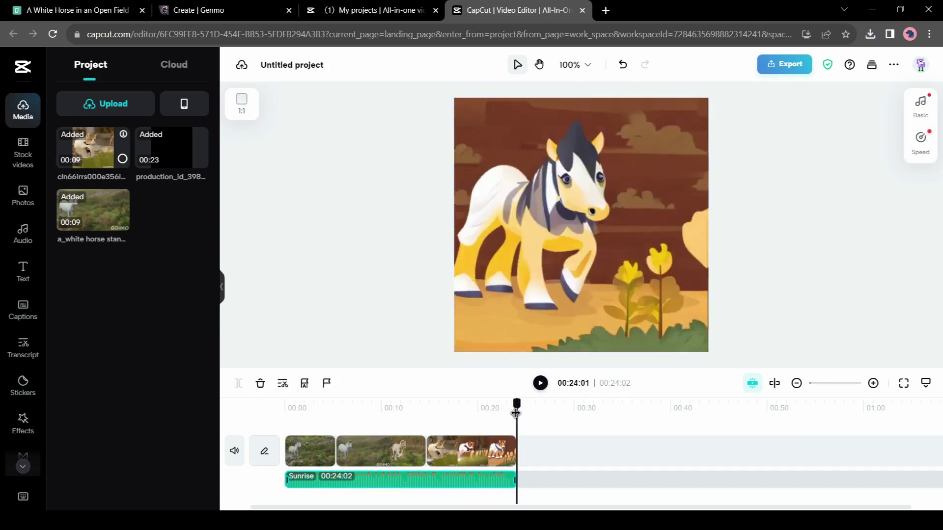
pyautogui.click(788, 64)
# Start the 1080p MP4 export of the final project.
pyautogui.click(784, 372)
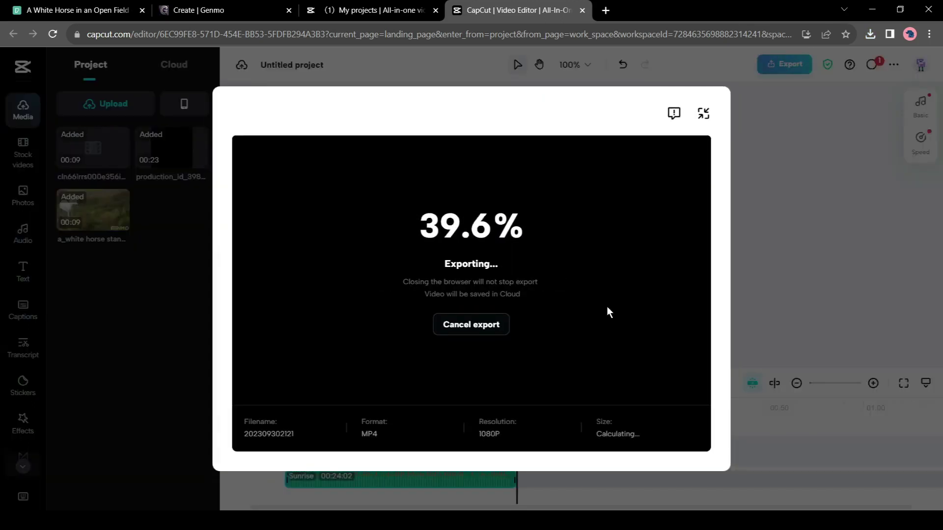